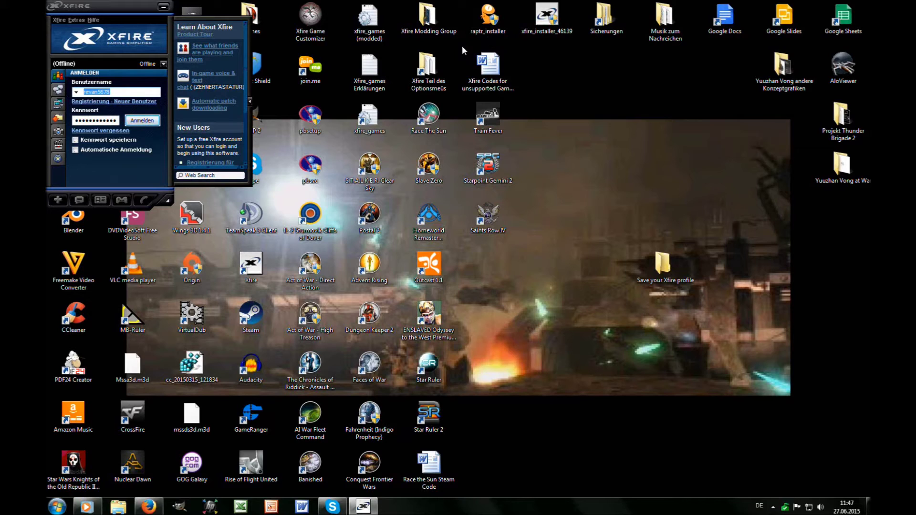
# Step: Start an Xfire login, then cancel the server connection to return to the login form
pyautogui.click(158, 122)
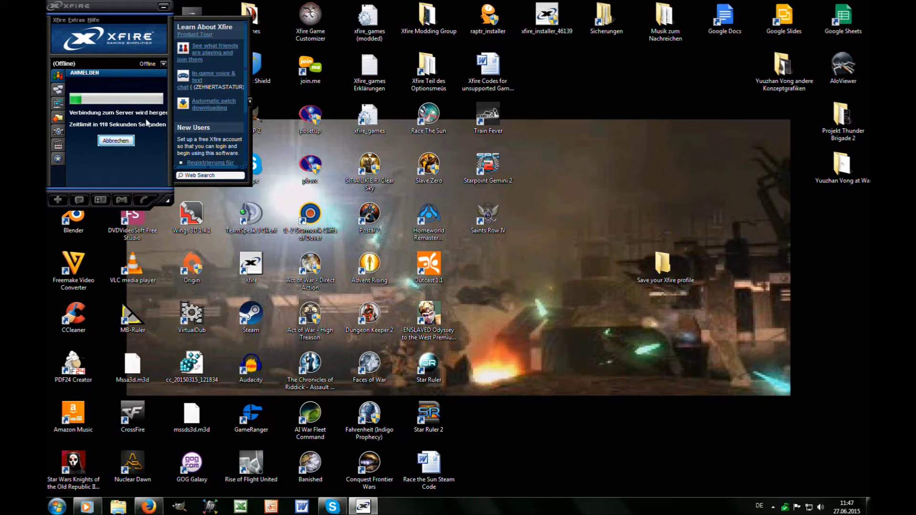
pyautogui.click(115, 141)
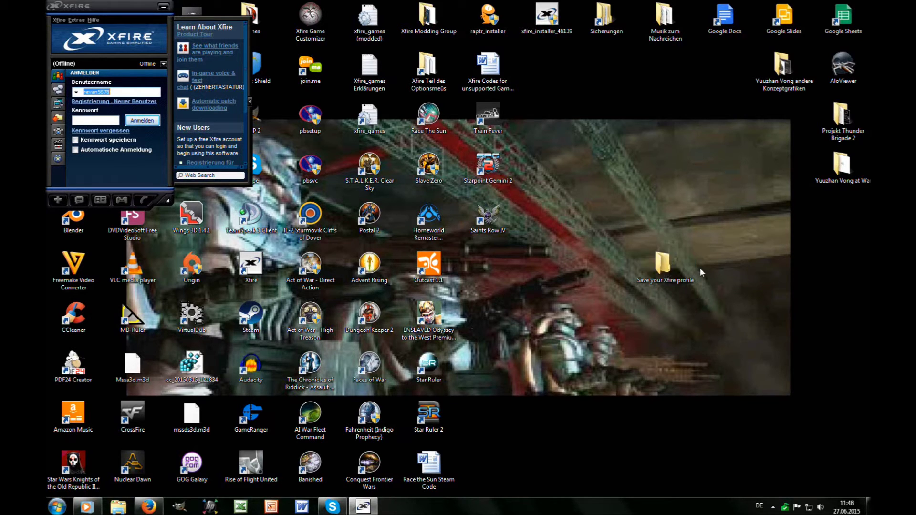
# Step: Open the Save your Xfire profile folder snapped to the right, and show Xfire's File Downloads list
pyautogui.doubleClick(676, 279)
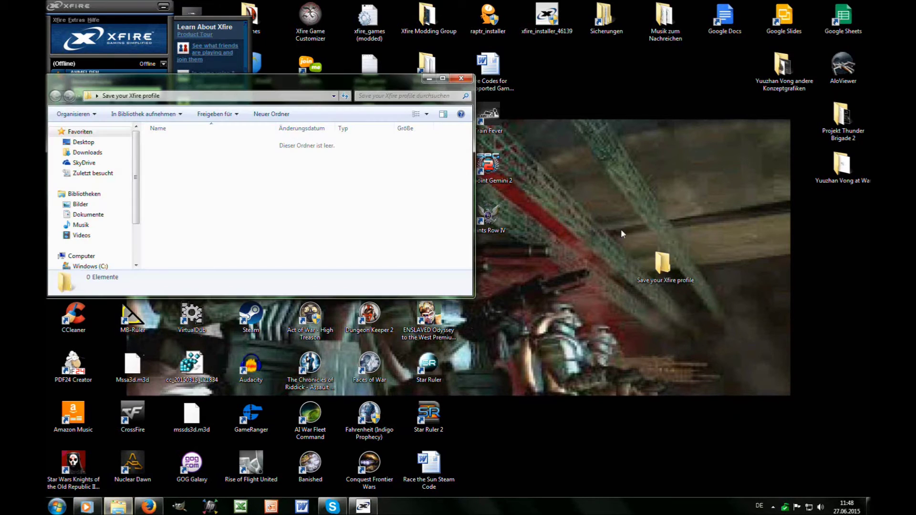
pyautogui.moveTo(279, 90); pyautogui.dragTo(867, 133)
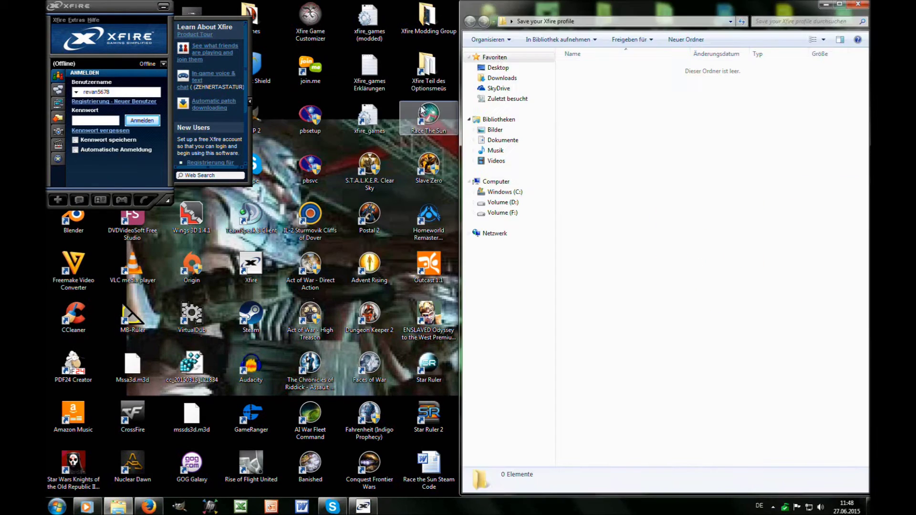
pyautogui.click(146, 120)
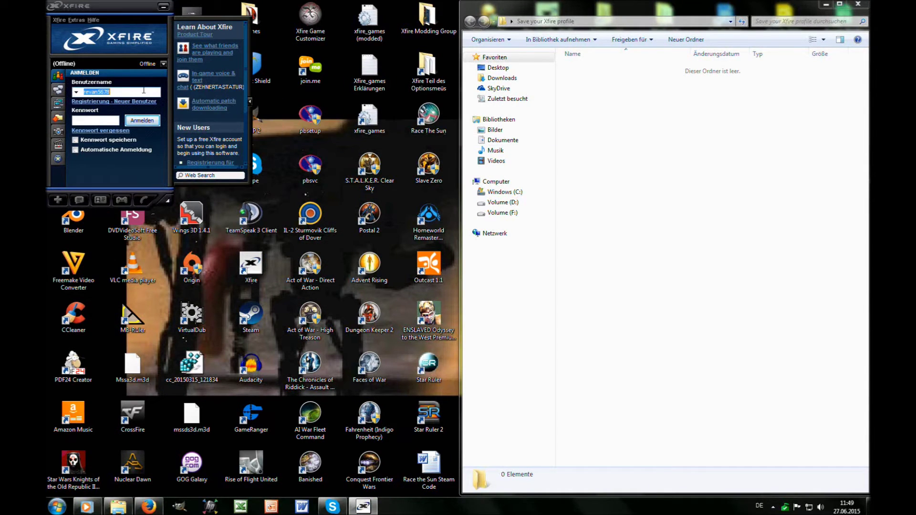
pyautogui.click(59, 117)
# Step: Open a finished download's folder, go up to C:\ProgramData\Xfire, and snap it to the left half
pyautogui.rightClick(95, 161)
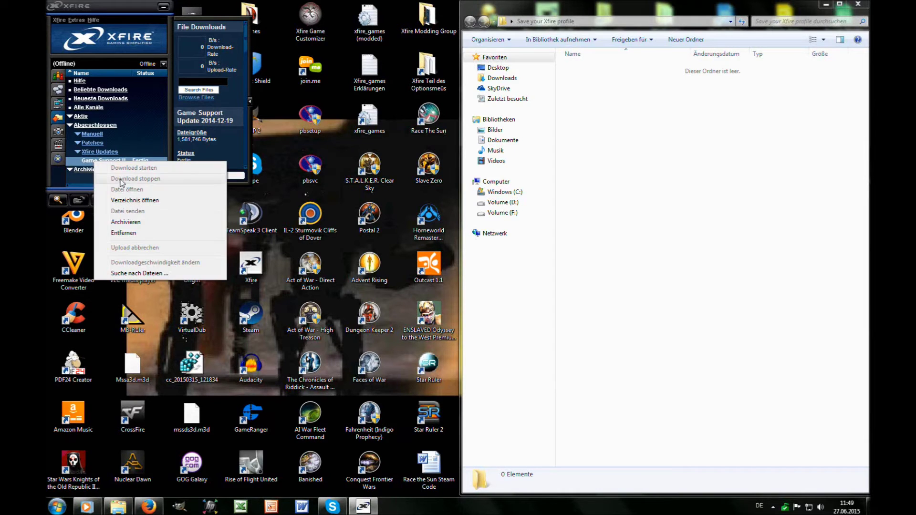
pyautogui.click(151, 202)
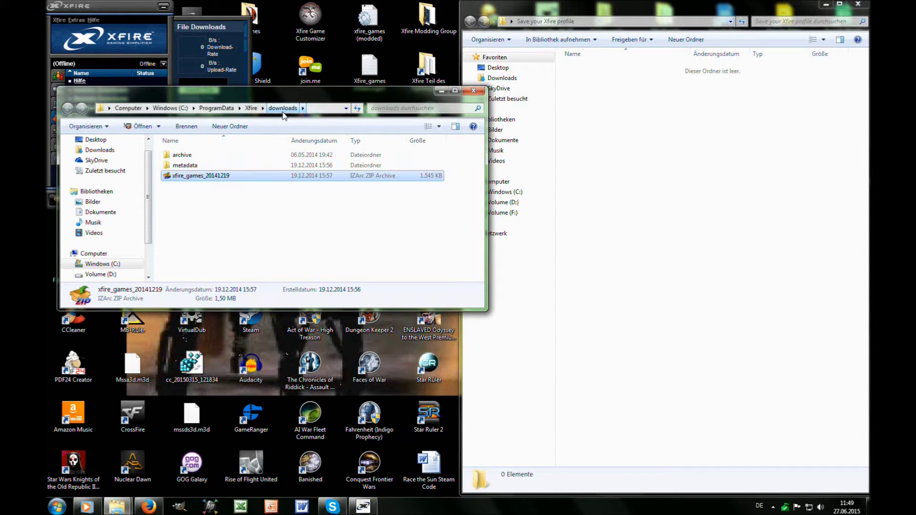
pyautogui.click(252, 109)
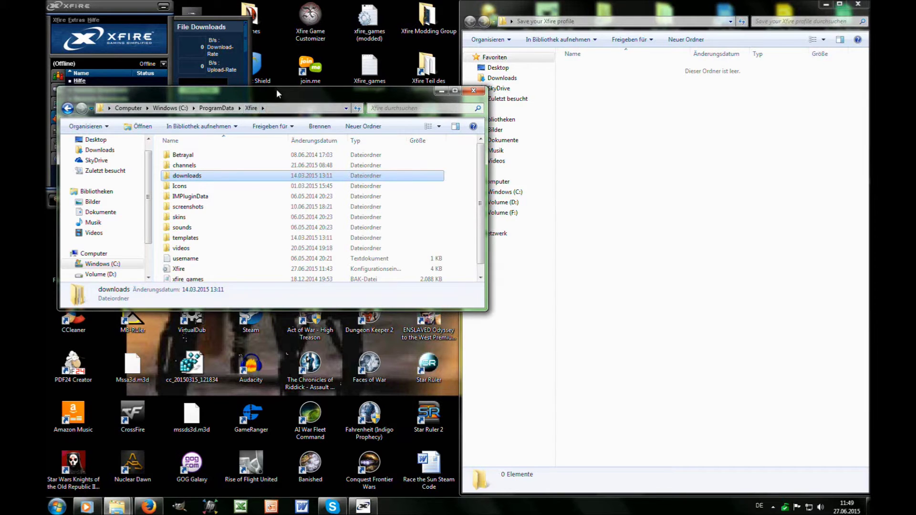
pyautogui.moveTo(276, 89); pyautogui.dragTo(48, 90)
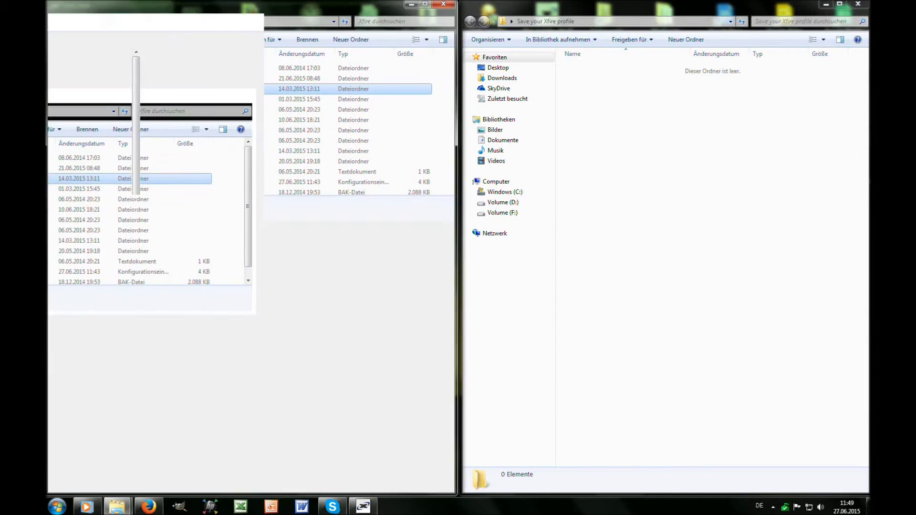
pyautogui.rightClick(642, 140)
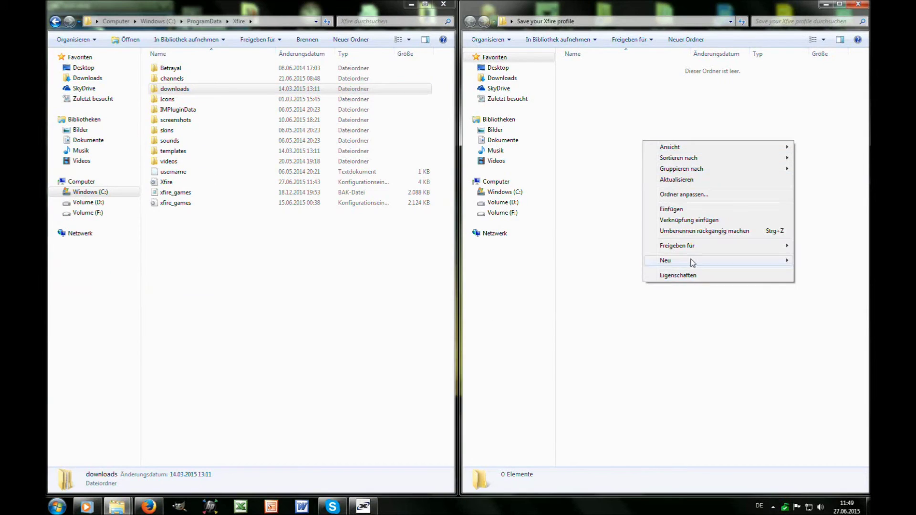
# Step: Create a new folder named CProgramDataXfire from the copied path, and open it
pyautogui.moveTo(691, 261)
pyautogui.click(602, 261)
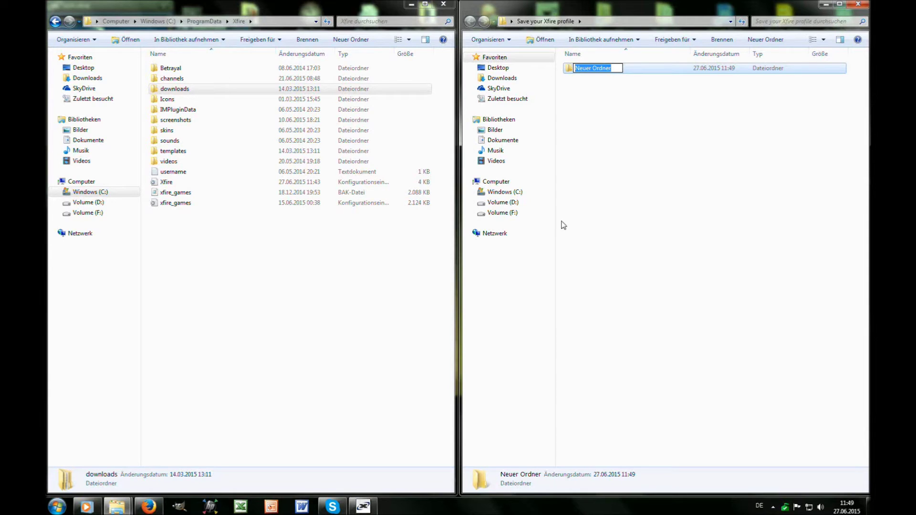
pyautogui.click(275, 22)
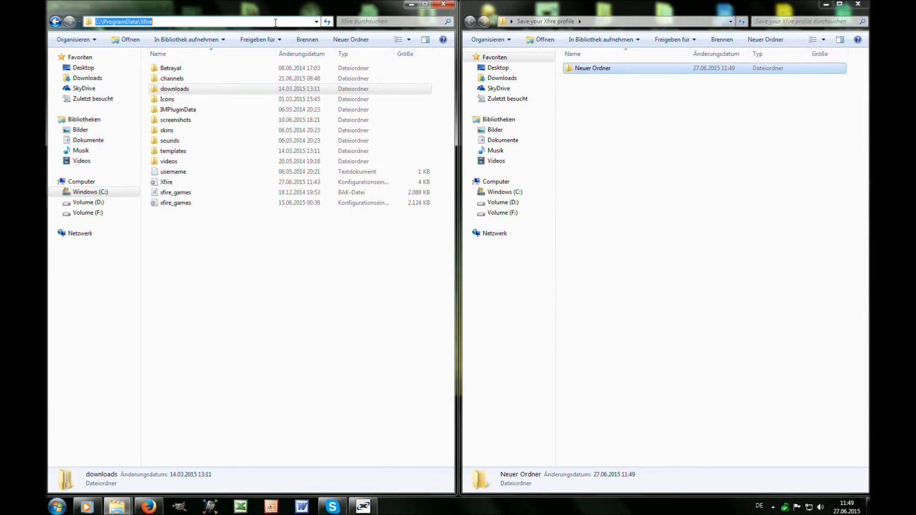
pyautogui.click(609, 70)
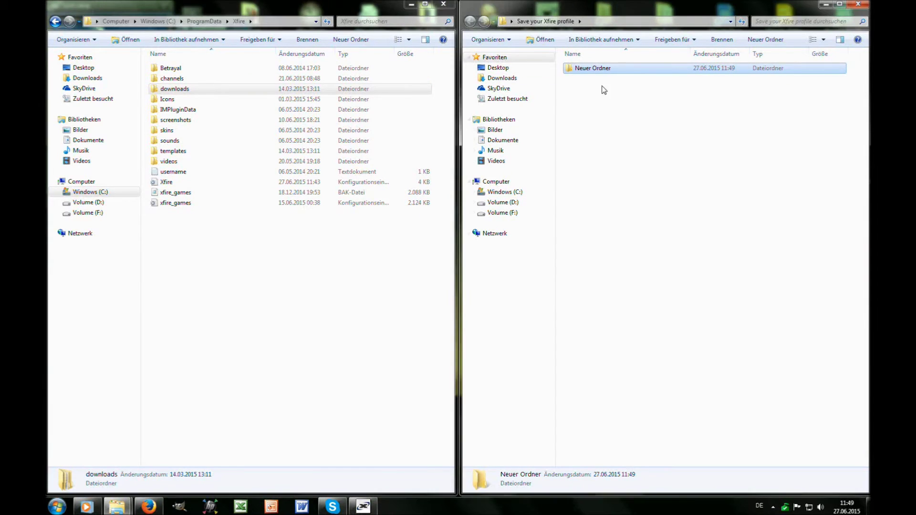
pyautogui.write('CProgramDataXfire')
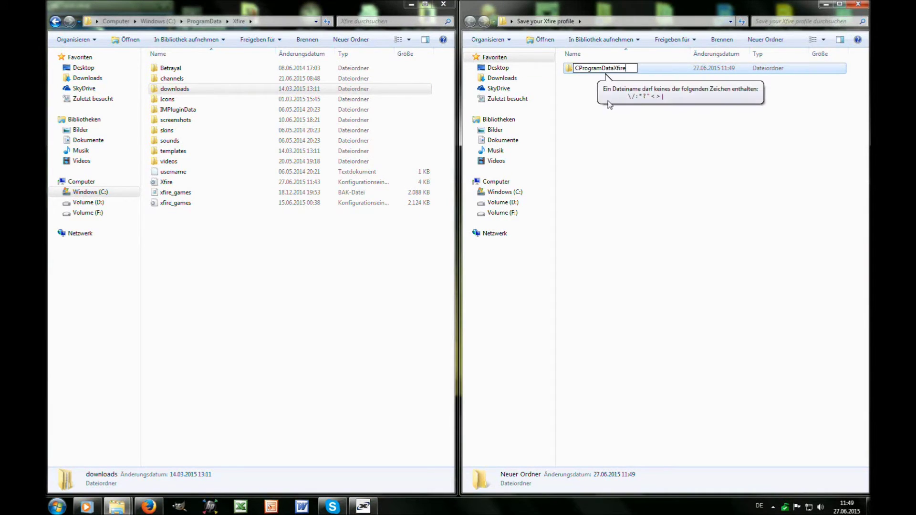
pyautogui.press('Return')
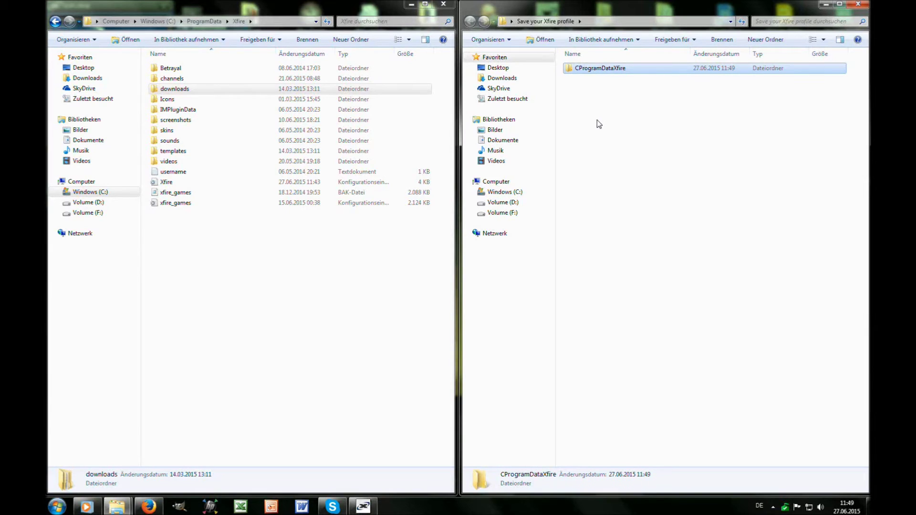
pyautogui.press('Return')
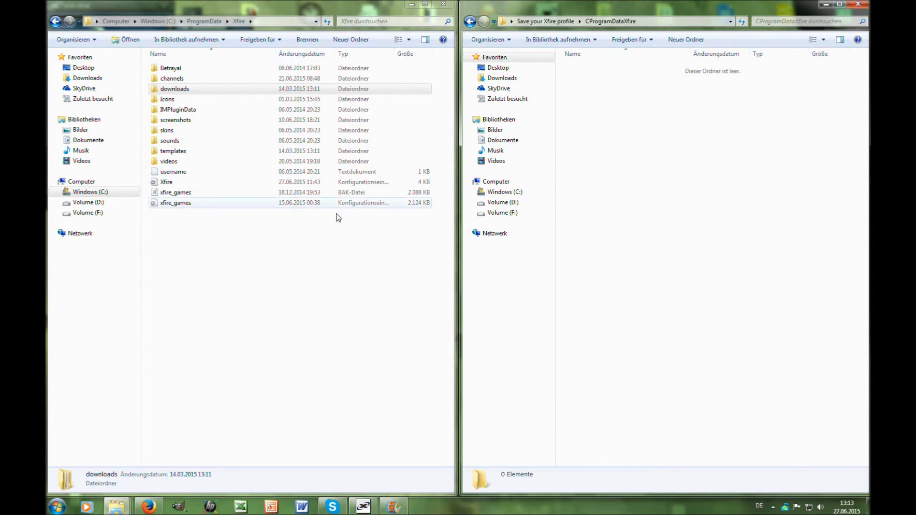
# Step: Paste the 13 ProgramData Xfire items into CProgramDataXfire, then close the left Xfire window
pyautogui.click(290, 275)
pyautogui.moveTo(290, 275); pyautogui.dragTo(237, 82)
pyautogui.click(733, 208)
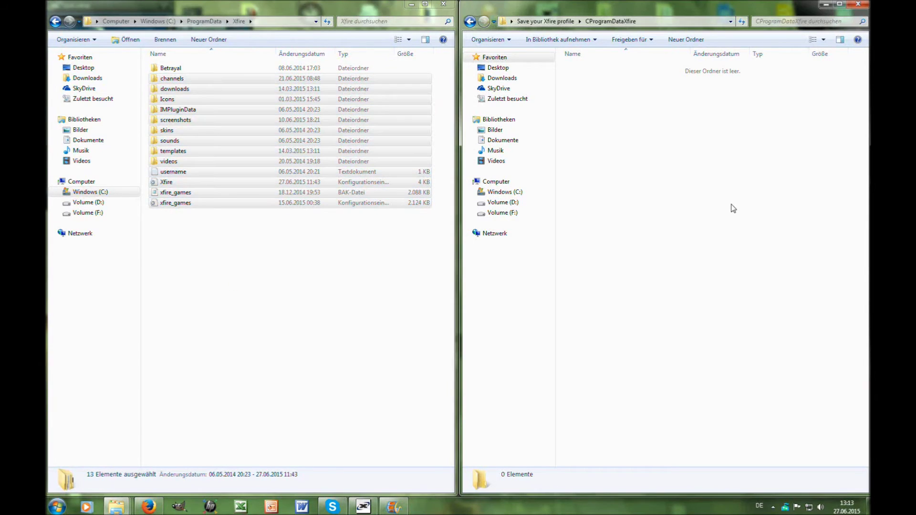
pyautogui.hotkey('ctrl', 'v')
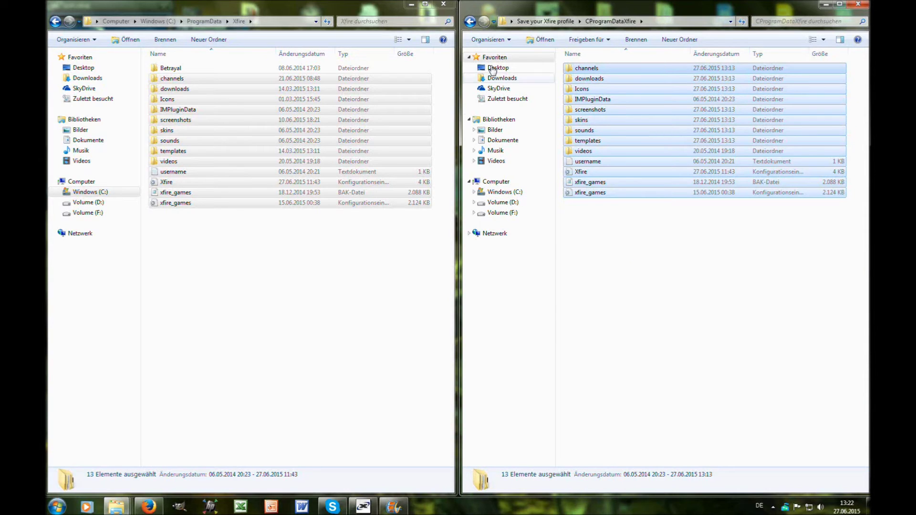
pyautogui.click(470, 21)
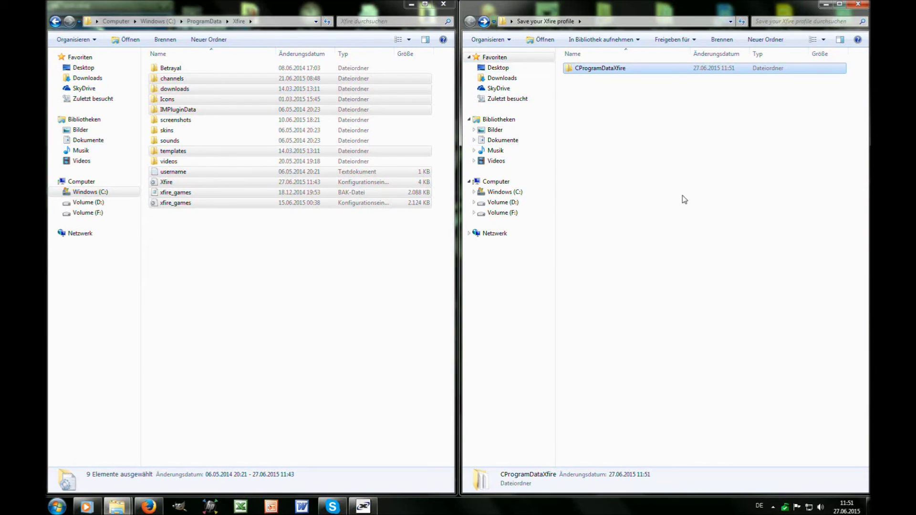
pyautogui.click(440, 5)
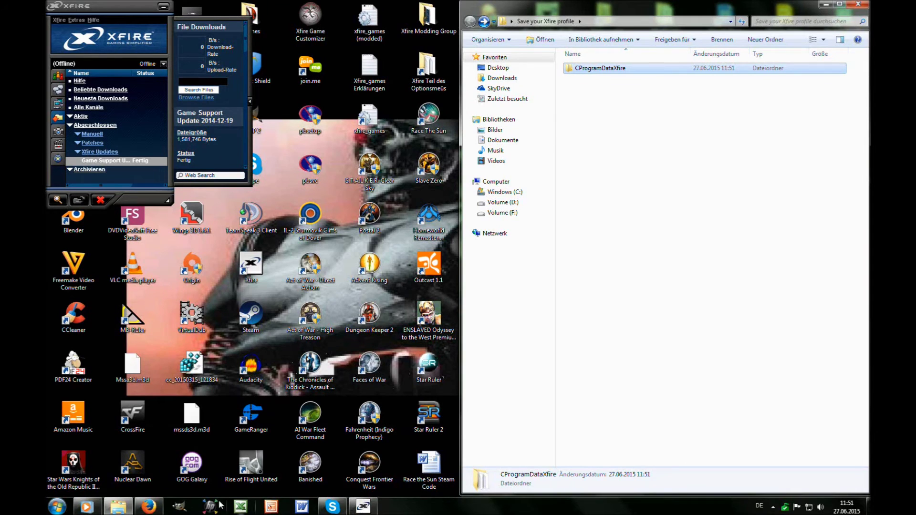
# Step: Open a new Windows Explorer window docked on the left half of the screen
pyautogui.rightClick(122, 510)
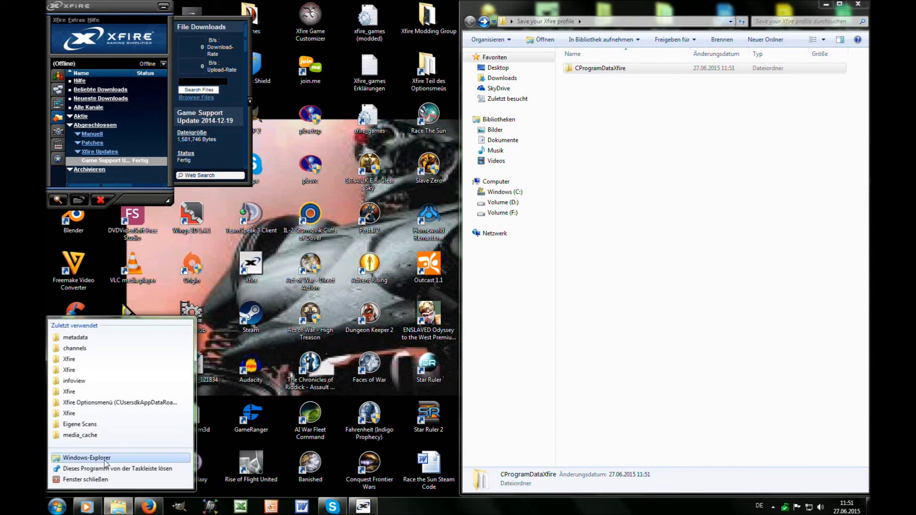
pyautogui.click(86, 458)
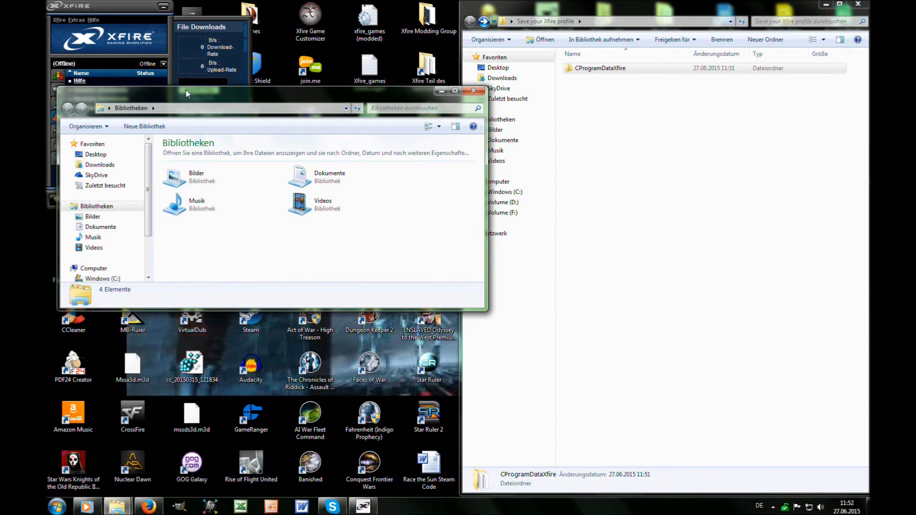
pyautogui.press('super+Left')
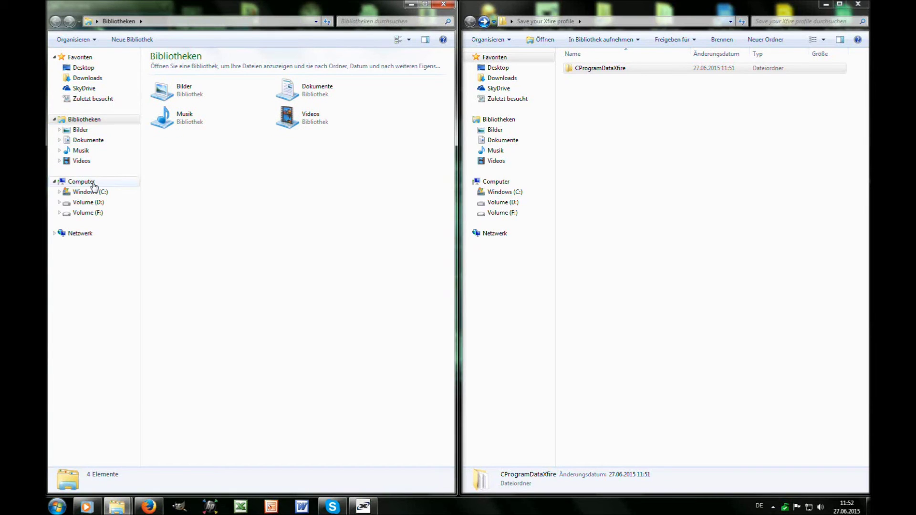
# Step: Navigate through C:, Users, the user's folder, AppData and Roaming into Xfire
pyautogui.click(81, 182)
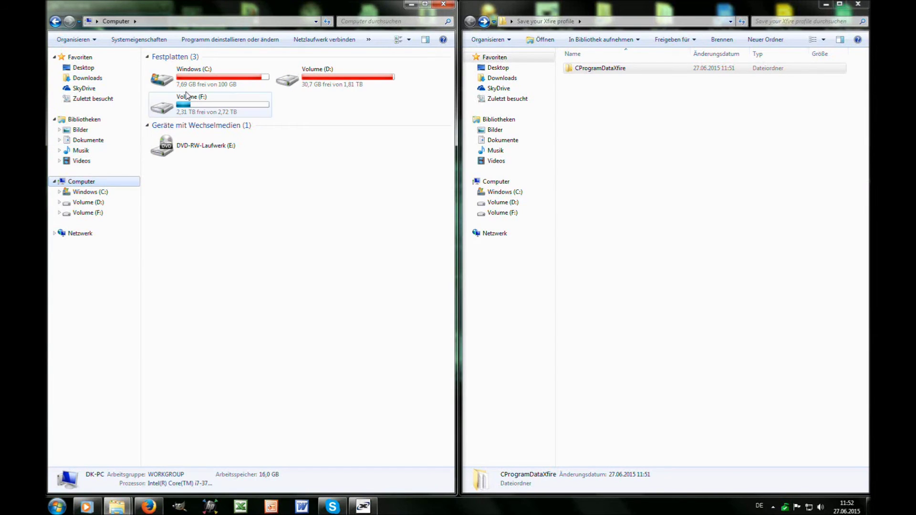
pyautogui.doubleClick(184, 76)
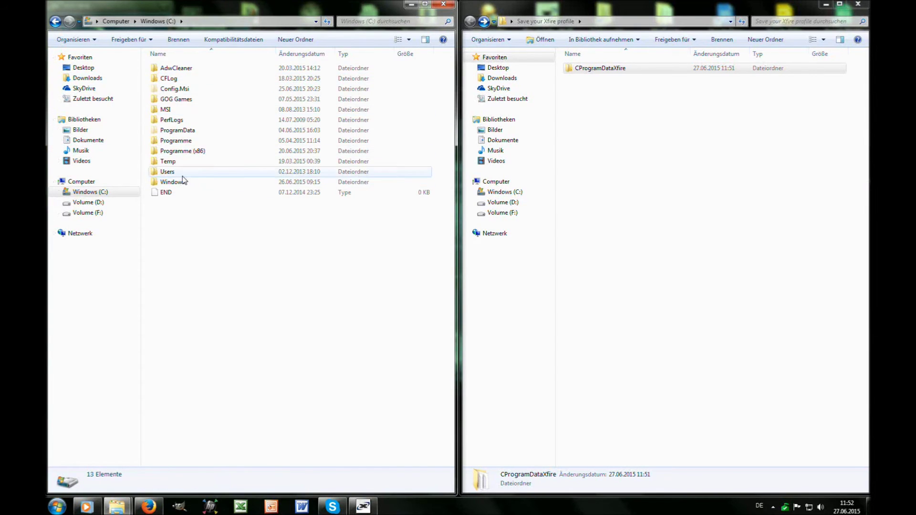
pyautogui.doubleClick(182, 173)
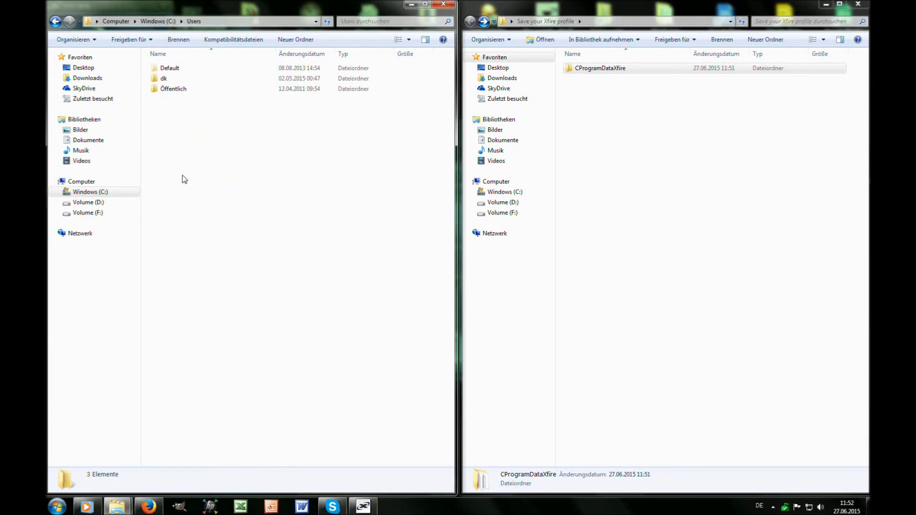
pyautogui.doubleClick(191, 80)
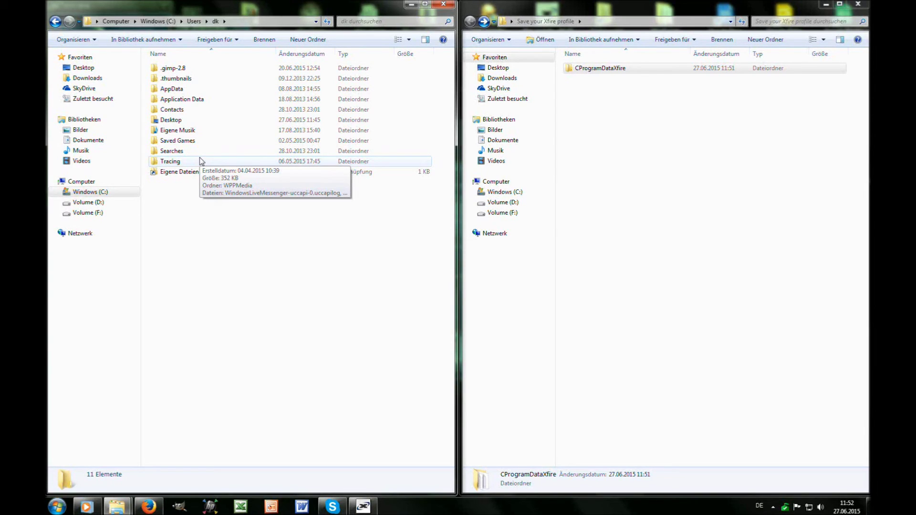
pyautogui.doubleClick(198, 89)
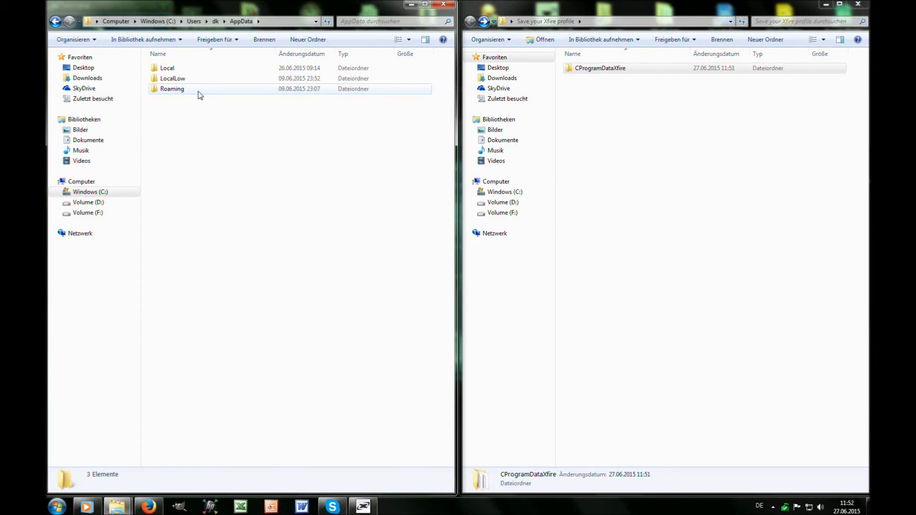
pyautogui.doubleClick(199, 92)
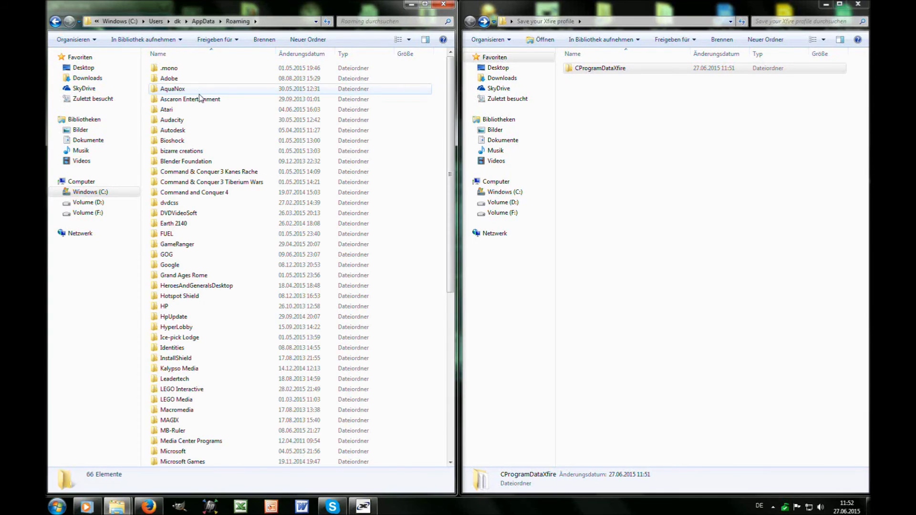
pyautogui.click(214, 138)
pyautogui.press('x')
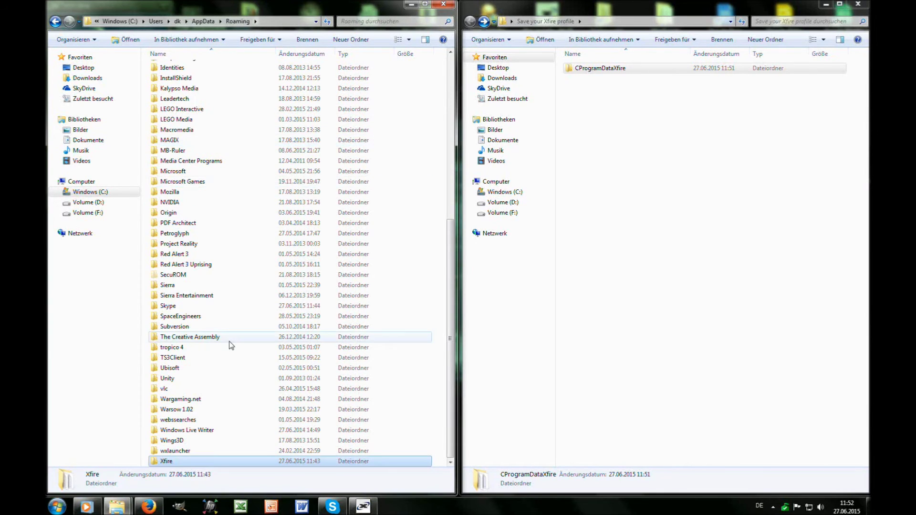
pyautogui.doubleClick(180, 461)
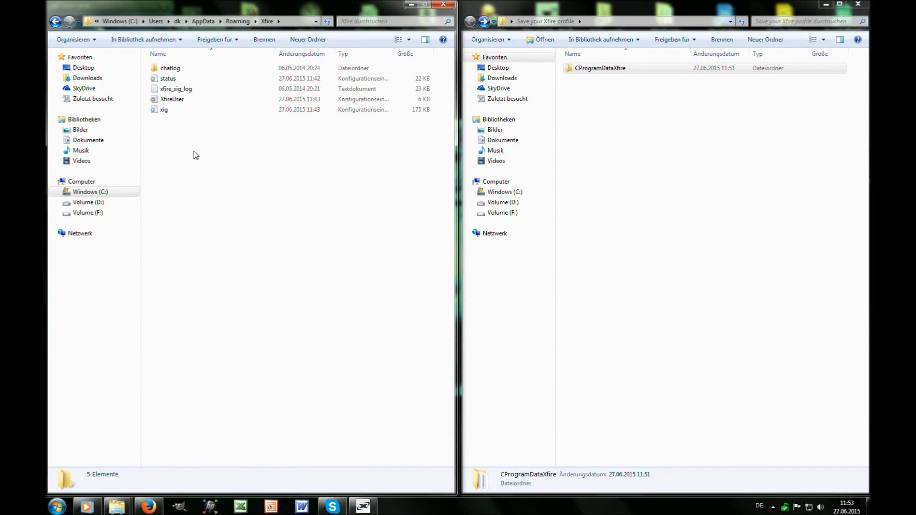
# Step: Create a new folder in the profile folder named after the AppData\Roaming\Xfire path
pyautogui.rightClick(645, 173)
pyautogui.moveTo(681, 293)
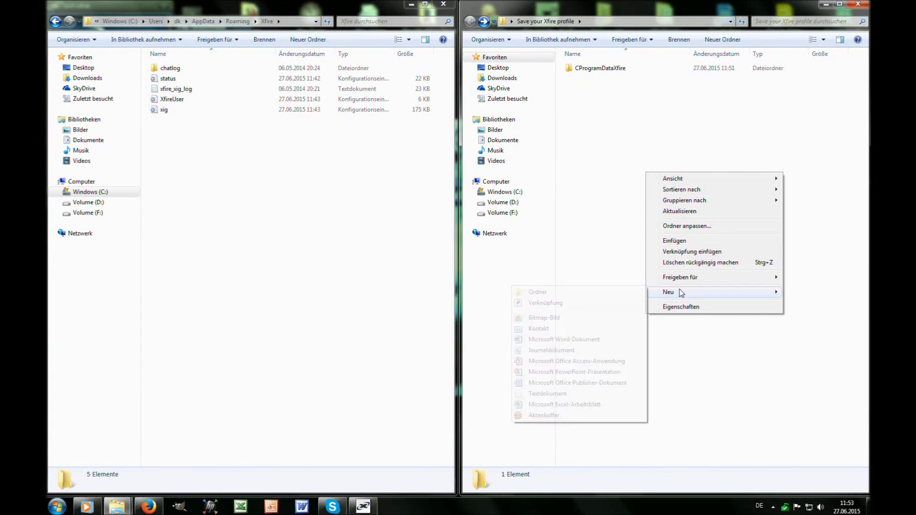
pyautogui.click(571, 292)
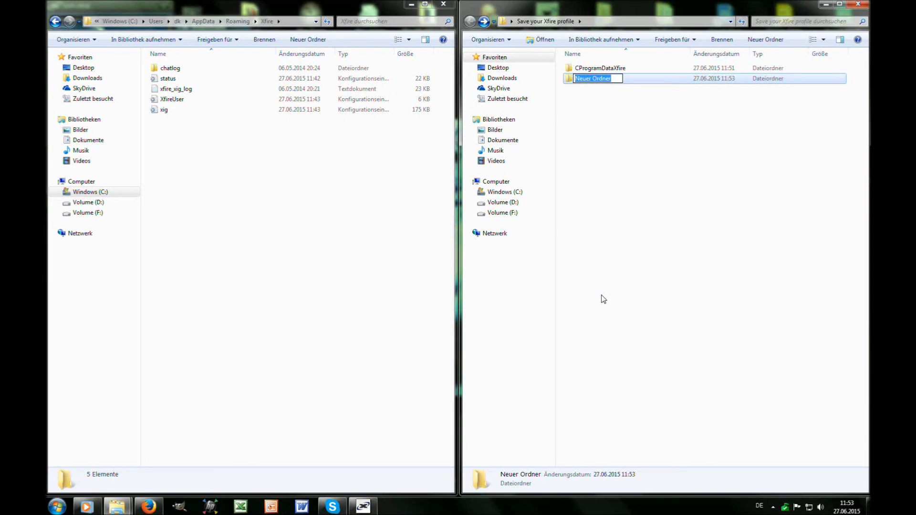
pyautogui.click(294, 22)
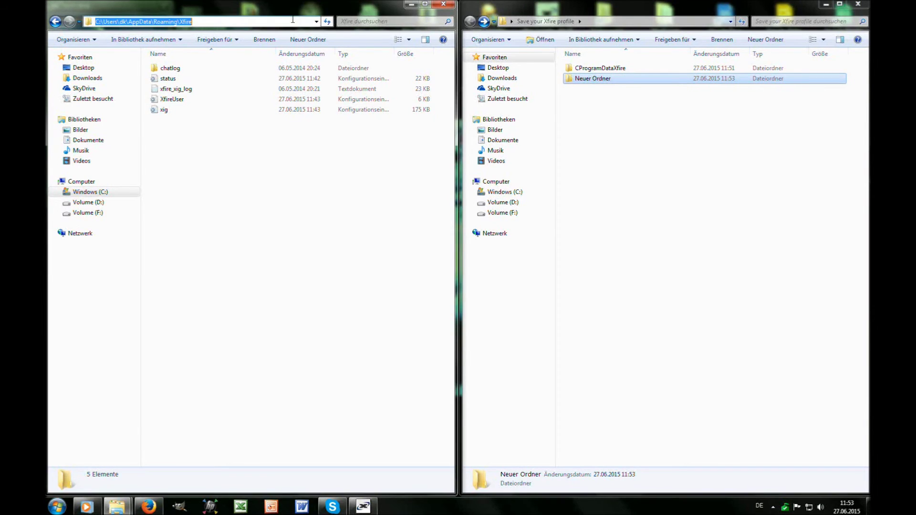
pyautogui.click(586, 80)
pyautogui.write('CUsersdkAppDataRoamingXfire')
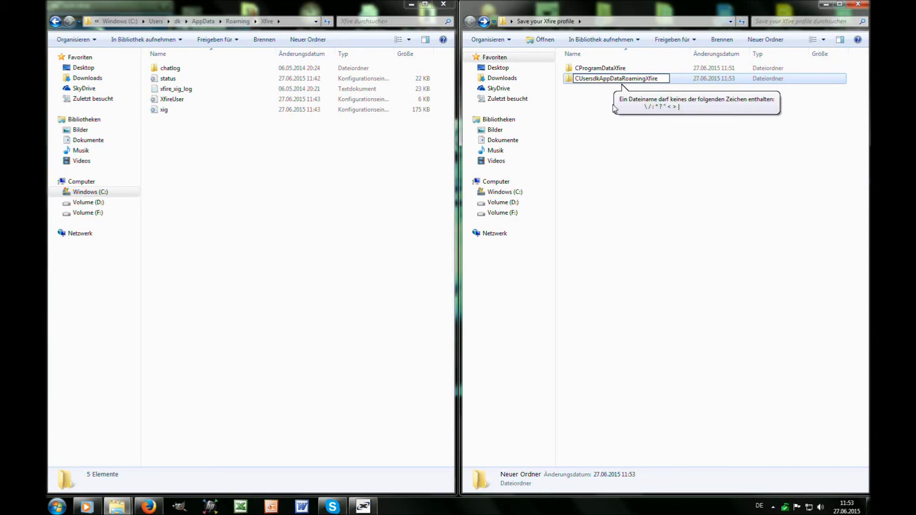
pyautogui.press('Return')
pyautogui.press('Return')
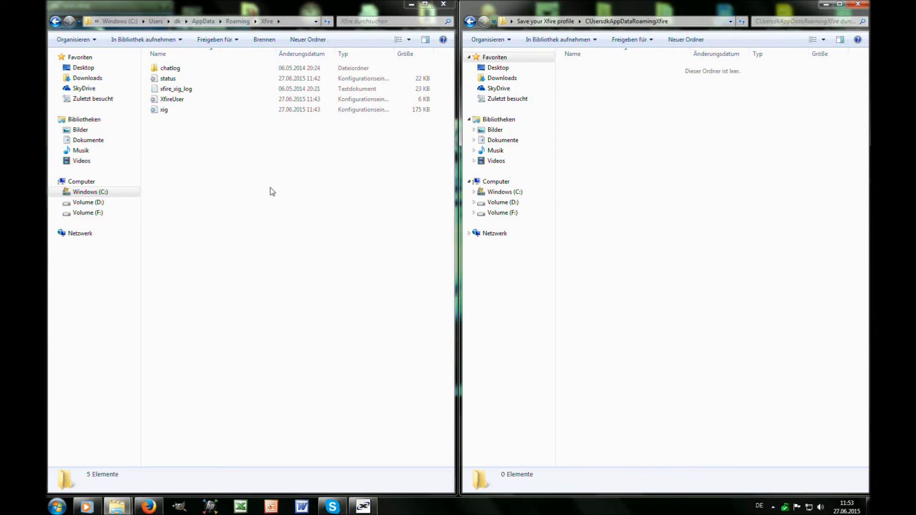
# Step: Copy chatlog, status, xfire_xig_log, XfireUser and xig into the new path-named folder
pyautogui.moveTo(243, 203); pyautogui.dragTo(193, 45)
pyautogui.hotkey('ctrl', 'c')
pyautogui.click(733, 234)
pyautogui.hotkey('ctrl', 'v')
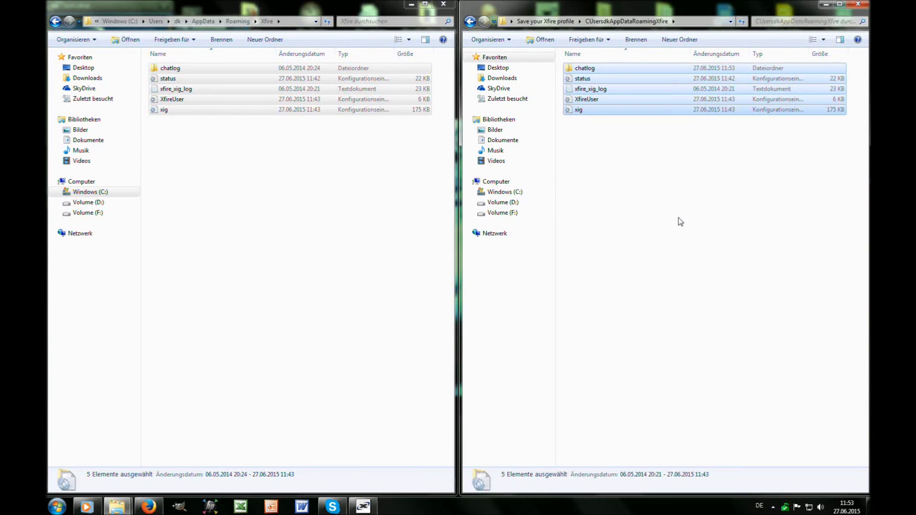